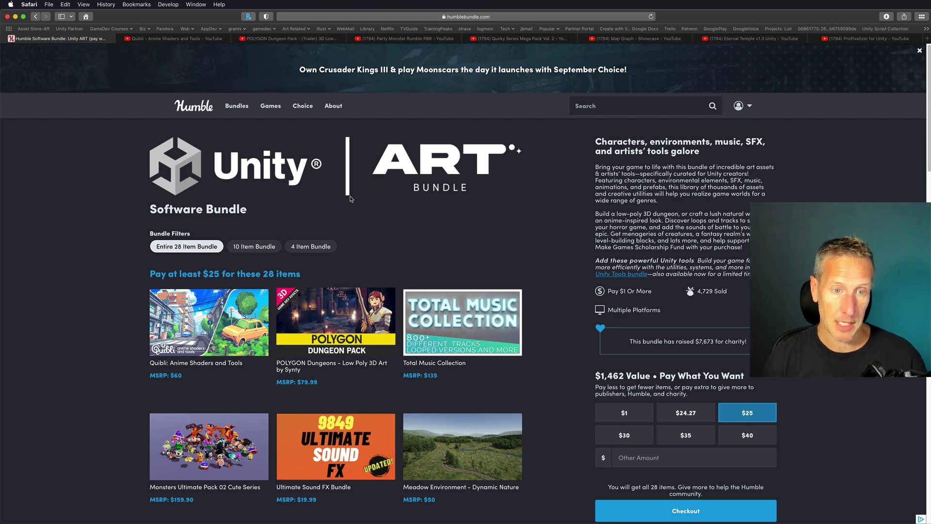
Step: Compare the bundle tiers: the 4-item $1 tier, the 10-item tier, then all 28 items
click(308, 247)
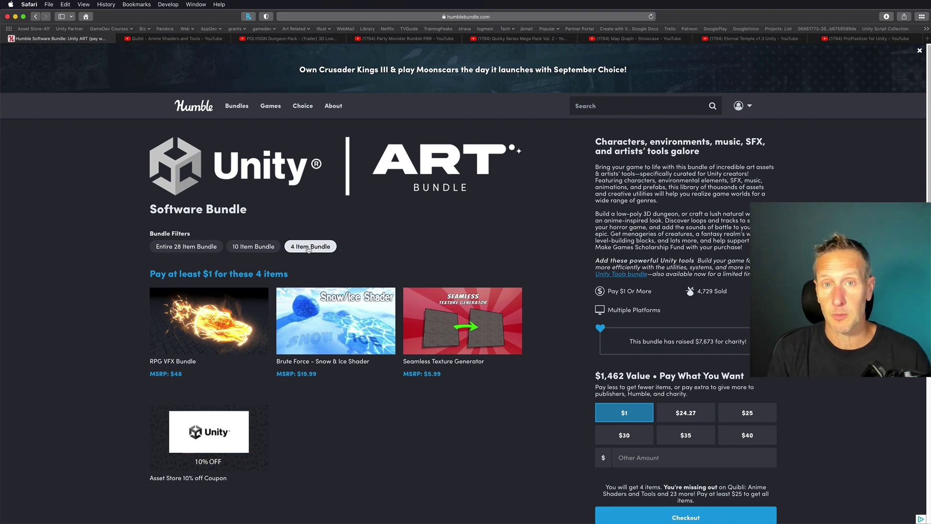
click(254, 247)
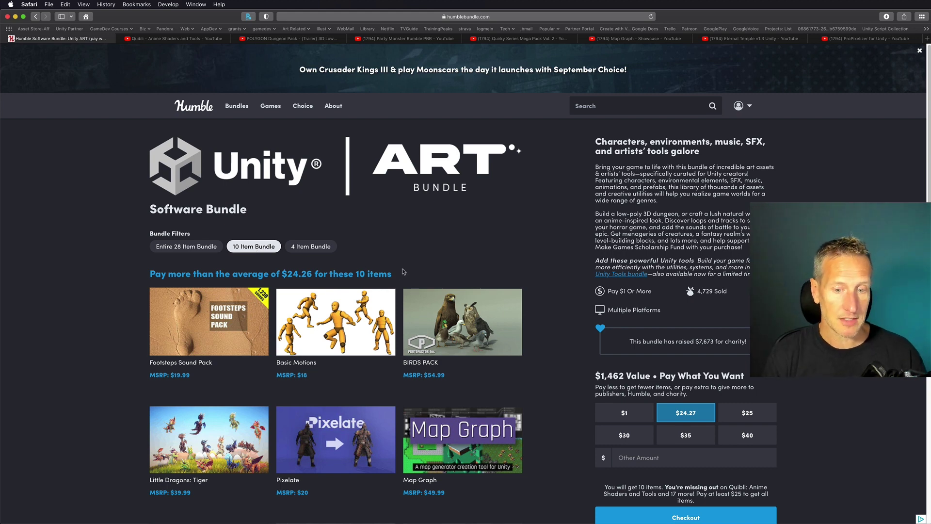
scroll(404, 270, down, 1)
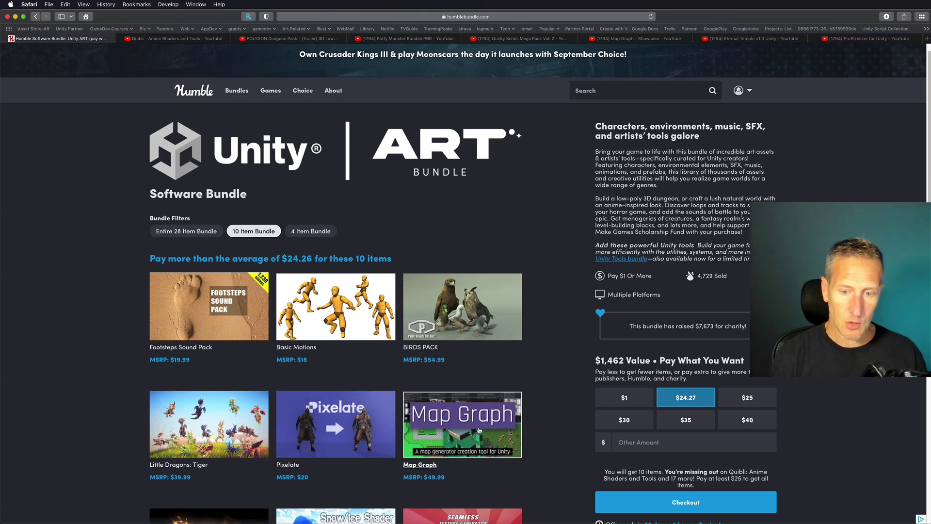
scroll(437, 414, down, 5)
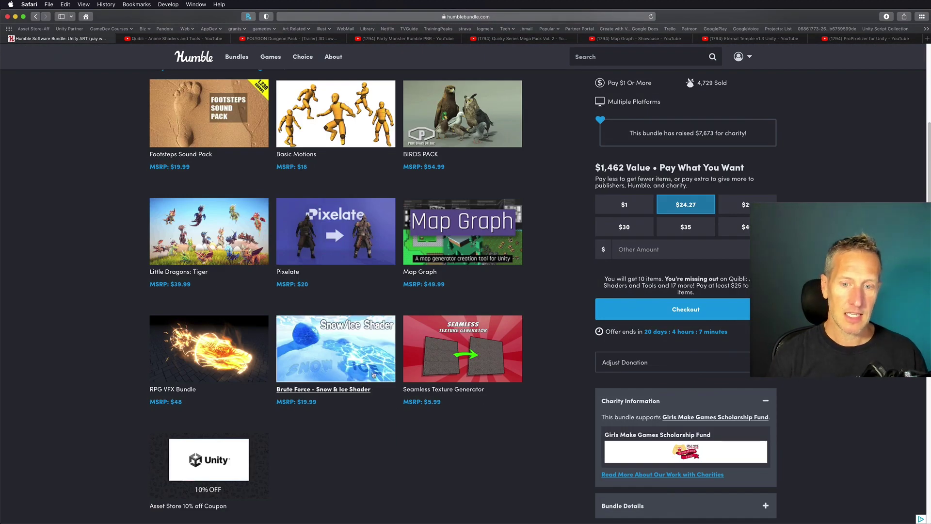
scroll(374, 373, up, 5)
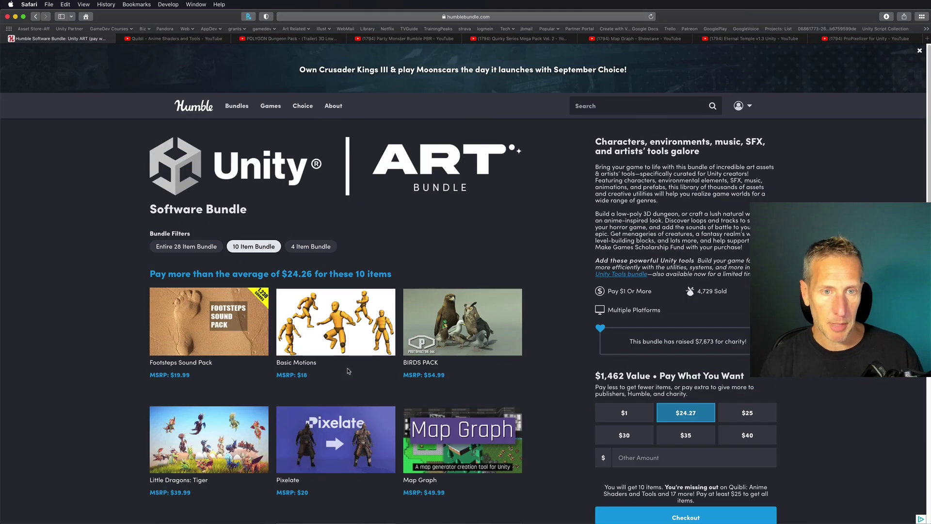
click(195, 247)
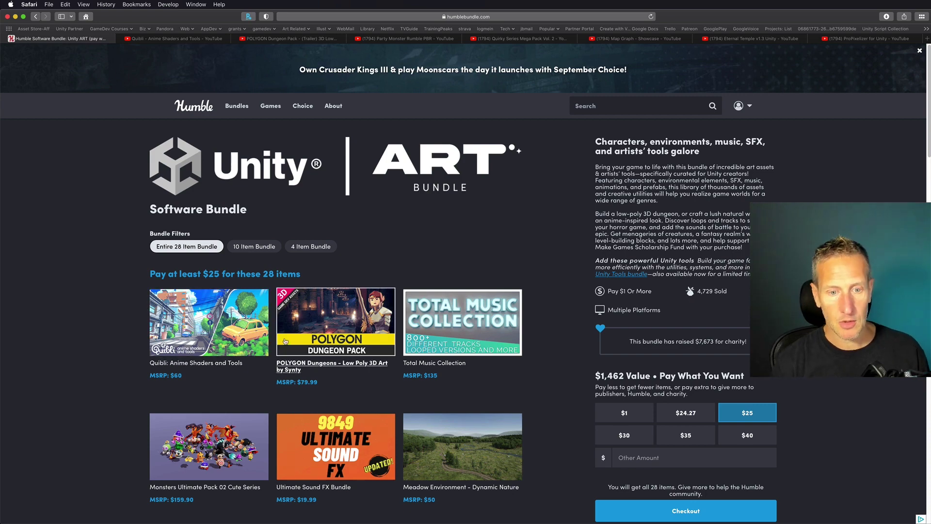
scroll(320, 343, down, 3)
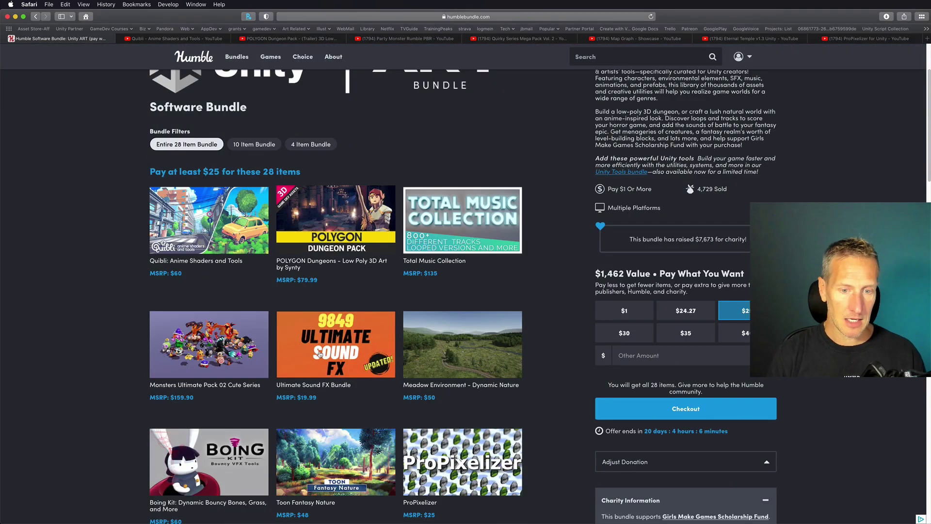
scroll(348, 350, up, 3)
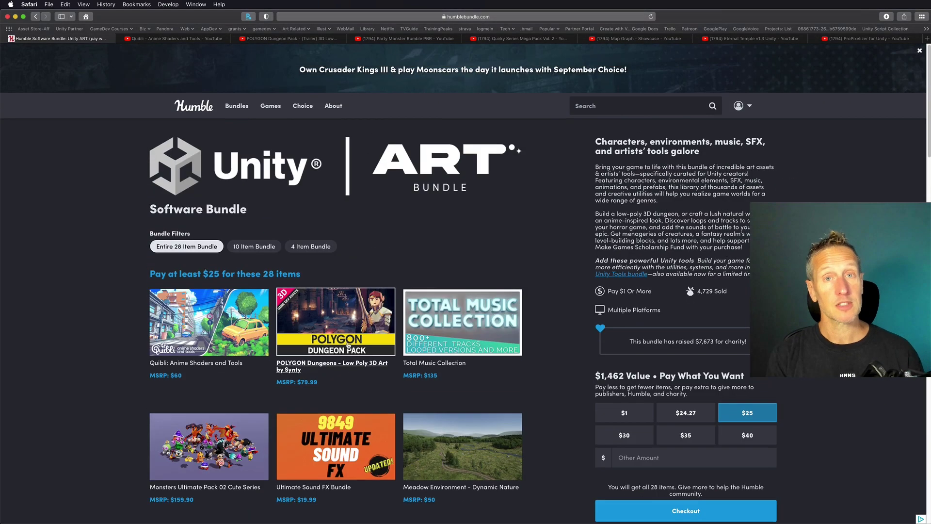
Step: Play the Quibli - Anime Shaders and Tools trailer, then switch to the POLYGON Dungeon Pack trailer
click(186, 39)
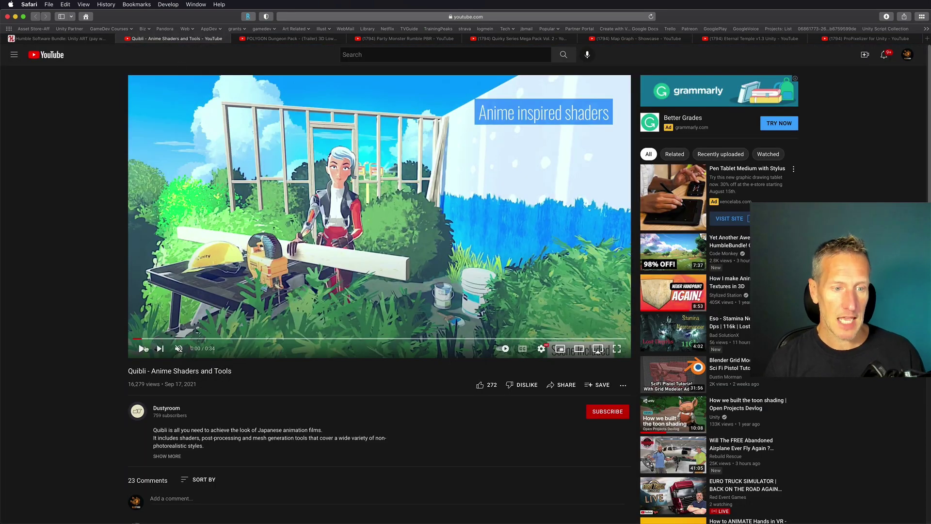
click(143, 348)
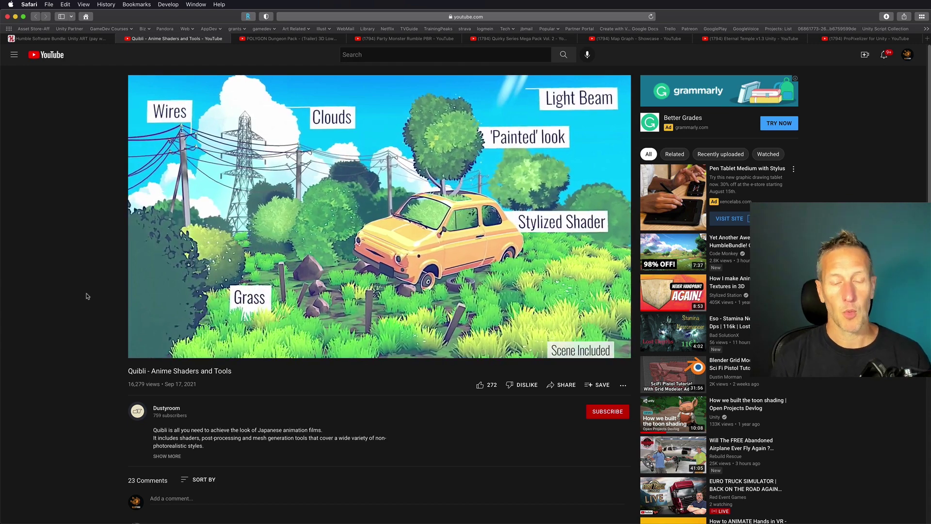
key(ctrl+Tab)
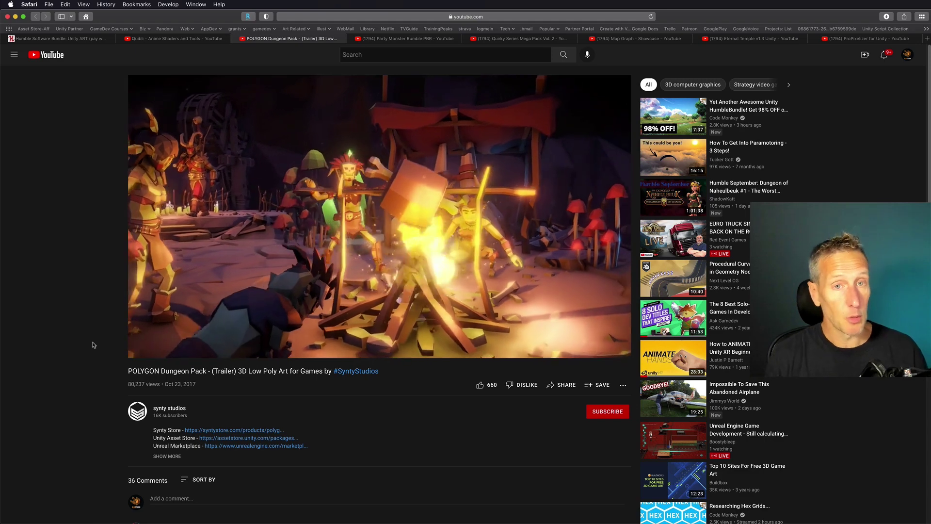
Step: Step through the Party Monster Rumble PBR trailer to the Quirky Series Mega Pack Vol. 2 trailer
key(ctrl+Tab)
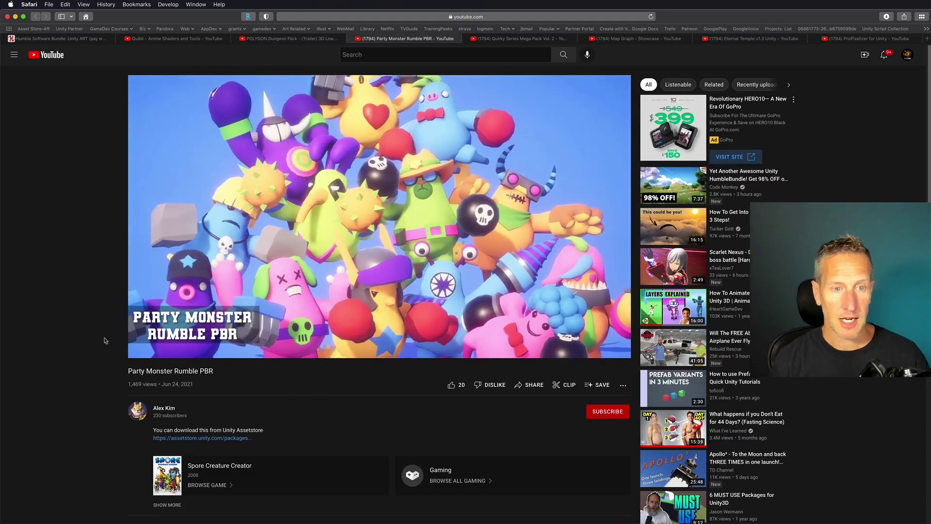
key(ctrl+Tab)
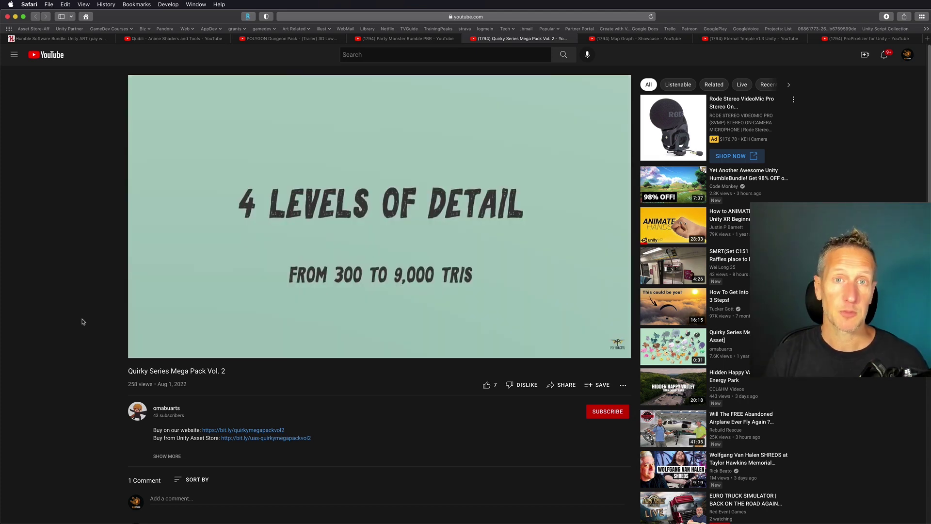
Step: Watch the Map Graph - Showcase video, then the Eternal Temple v1.3 Unity trailer
key(ctrl+Tab)
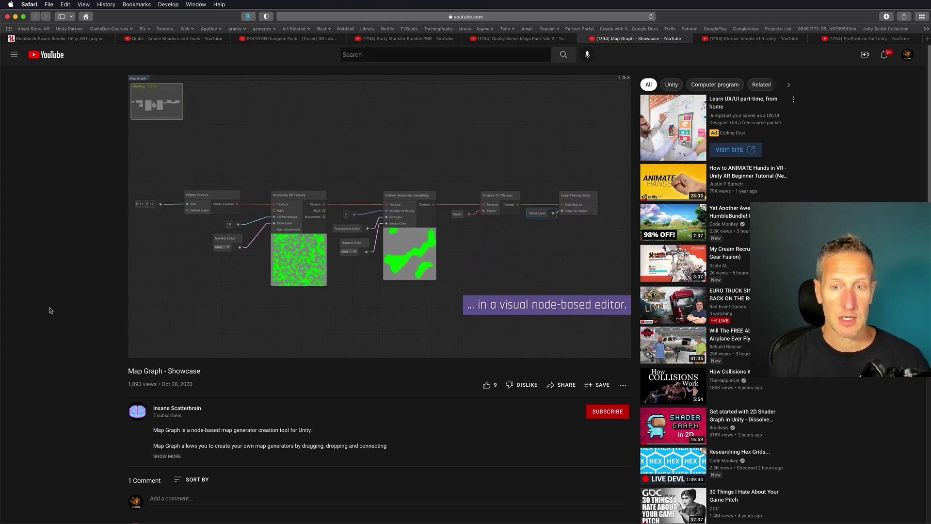
key(ctrl+Tab)
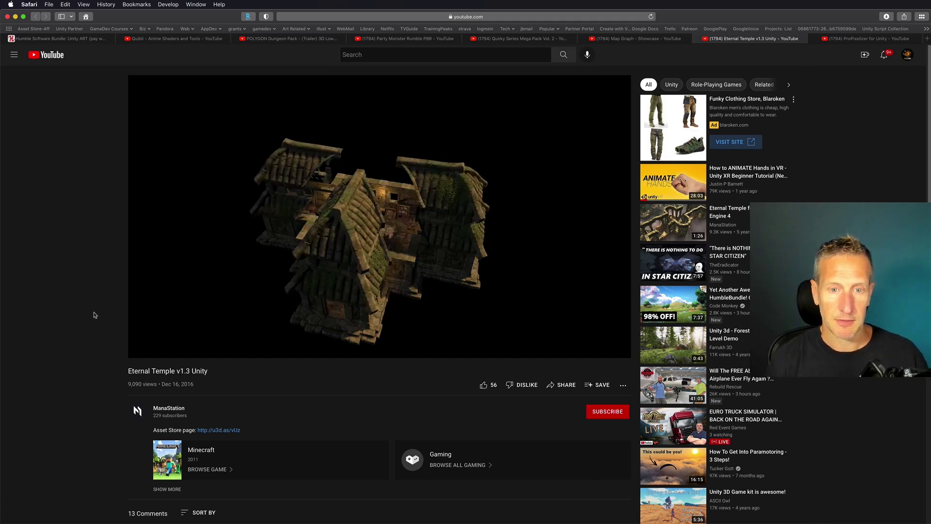
Step: Switch back to the Humble Software Bundle: Unity ART tab showing the full 28-item tier
click(71, 39)
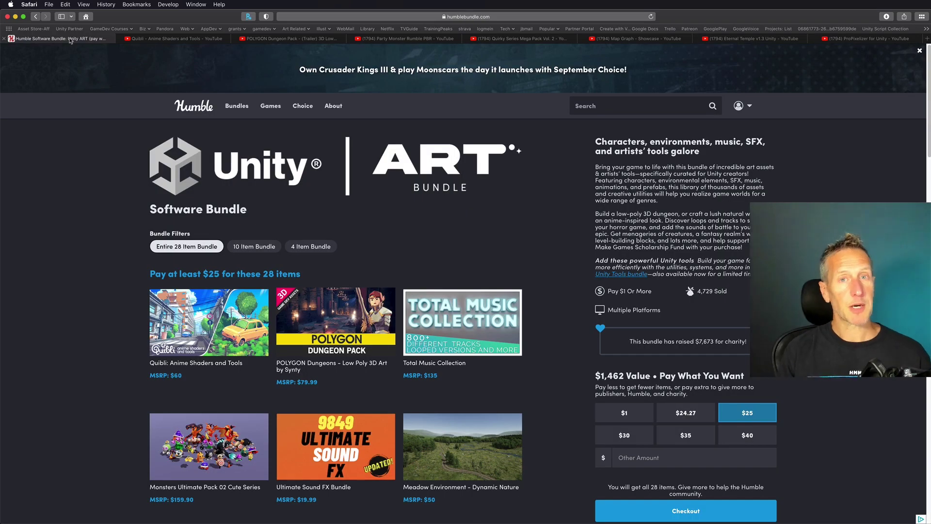